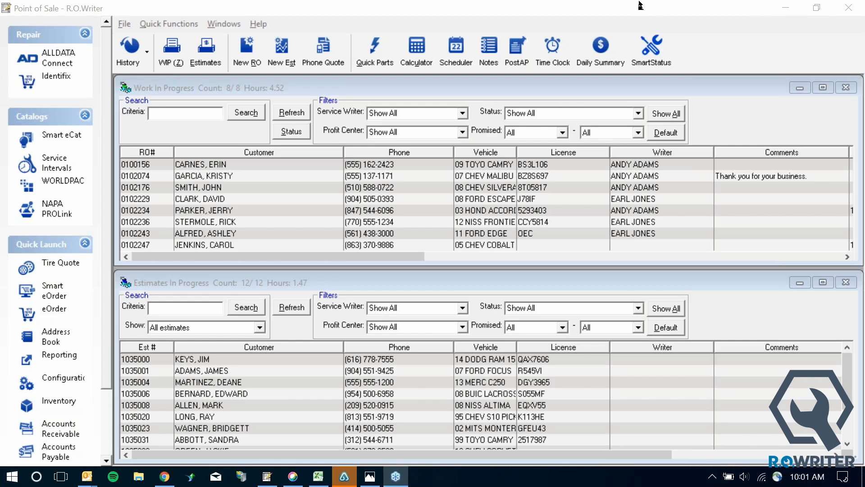
Launch the R.O. Touch Command Console from the SmartStatus button in R.O. Writer
click(641, 48)
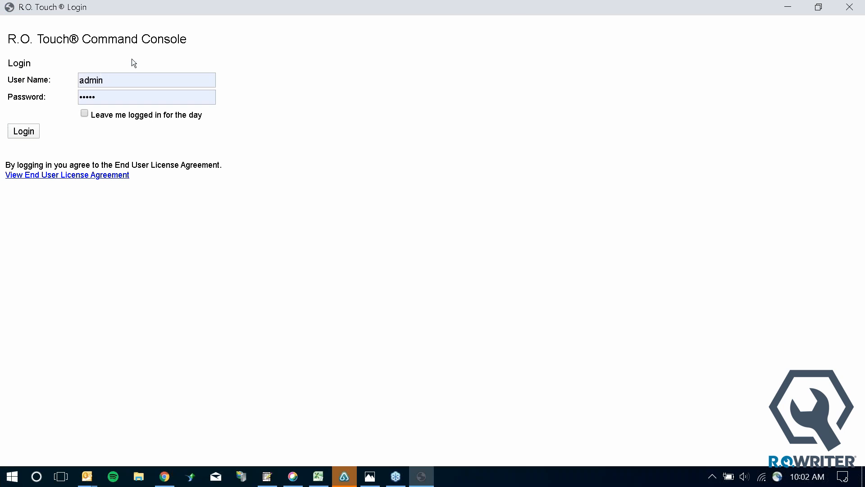
Log in to the console using the prefilled administrator credentials
click(29, 129)
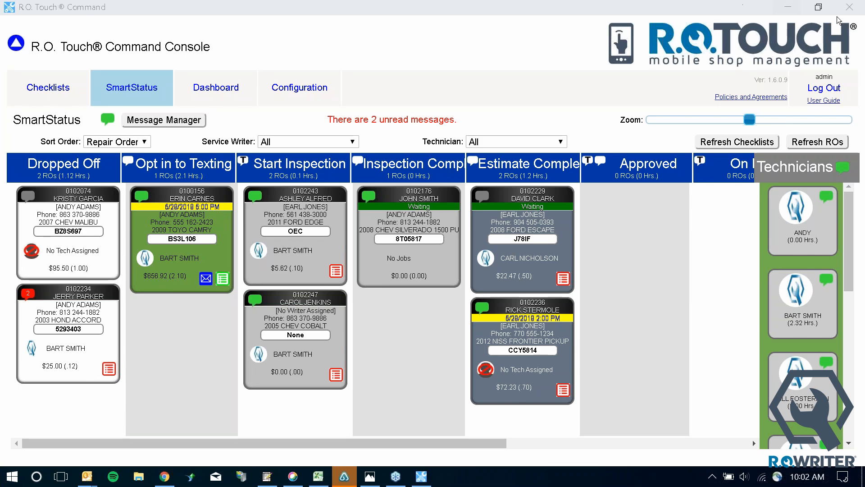
Switch from the SmartStatus board to the Configuration page
click(293, 99)
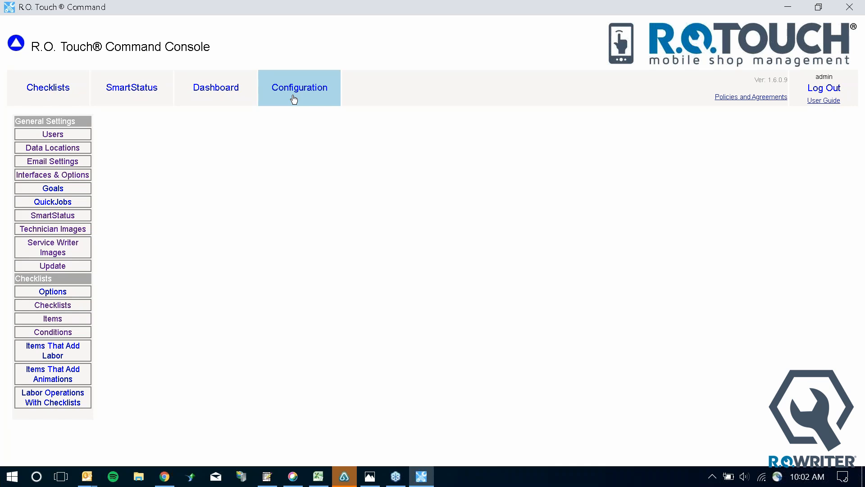
On the Users page, reset the first user's password to a new one and save it
click(58, 135)
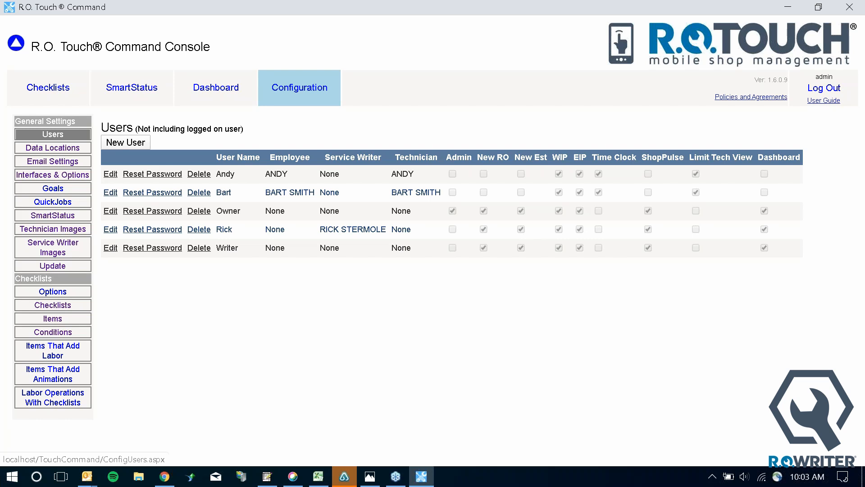
click(158, 175)
click(205, 155)
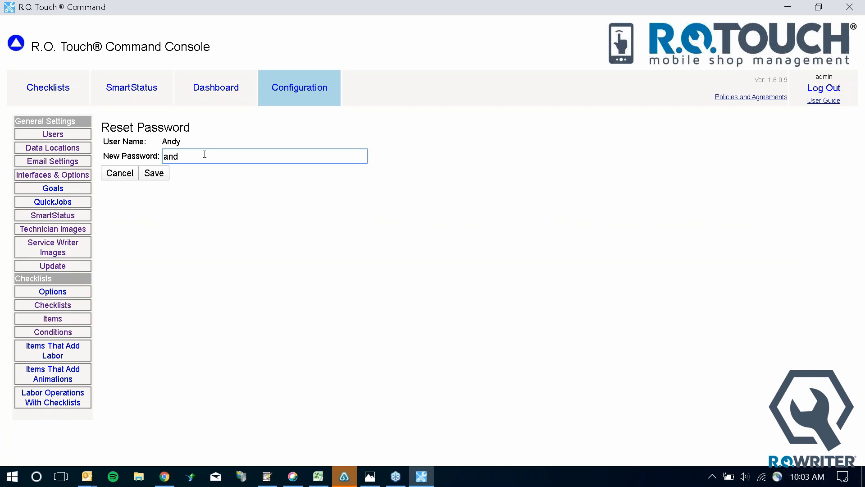
click(153, 173)
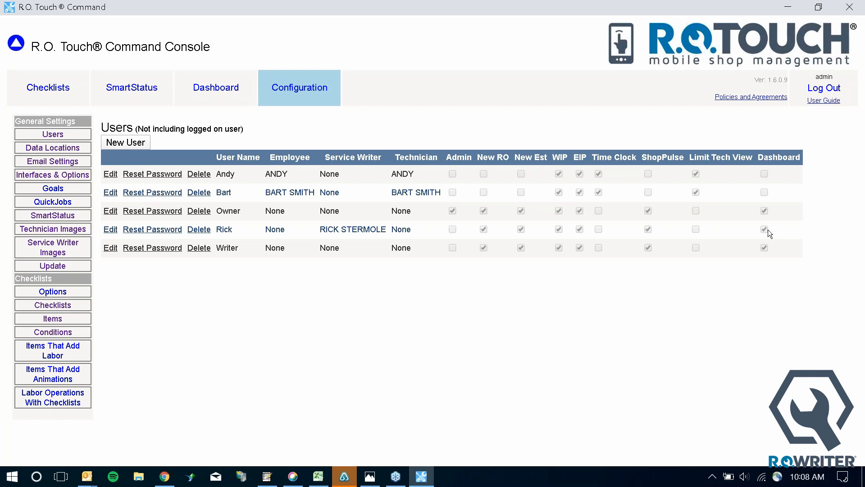
Bring up the Checklist Dashboard for 06/03/2020
click(231, 89)
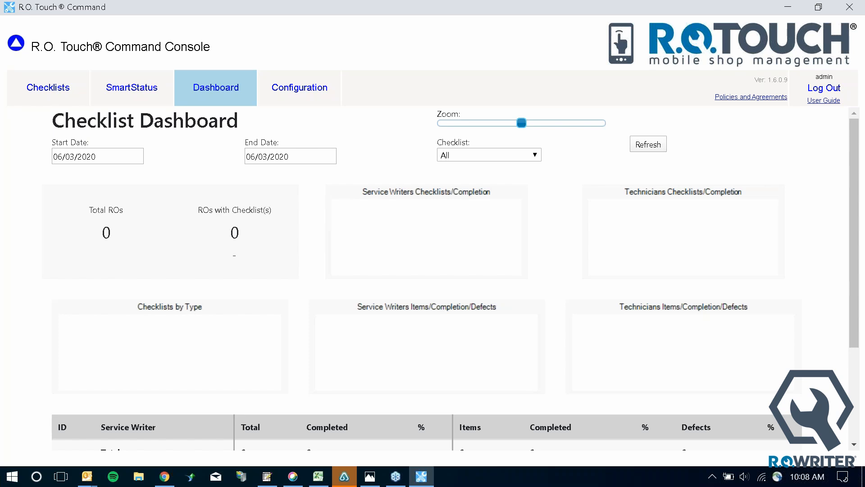
Return to the Configuration page with its General Settings and Checklists options
click(289, 87)
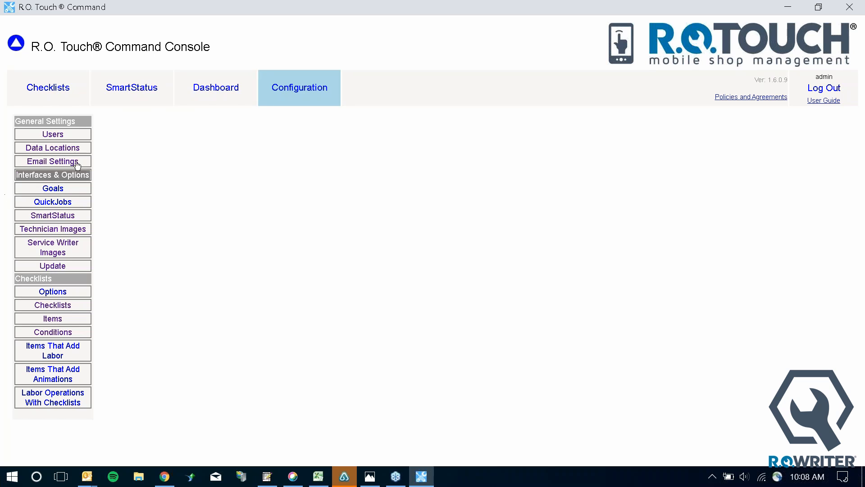
Review the five user accounts, then go to Email Settings
click(52, 134)
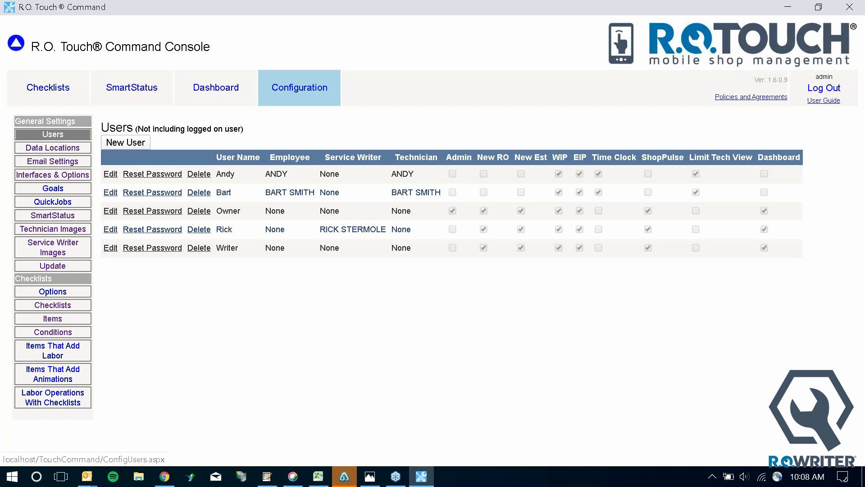
click(53, 161)
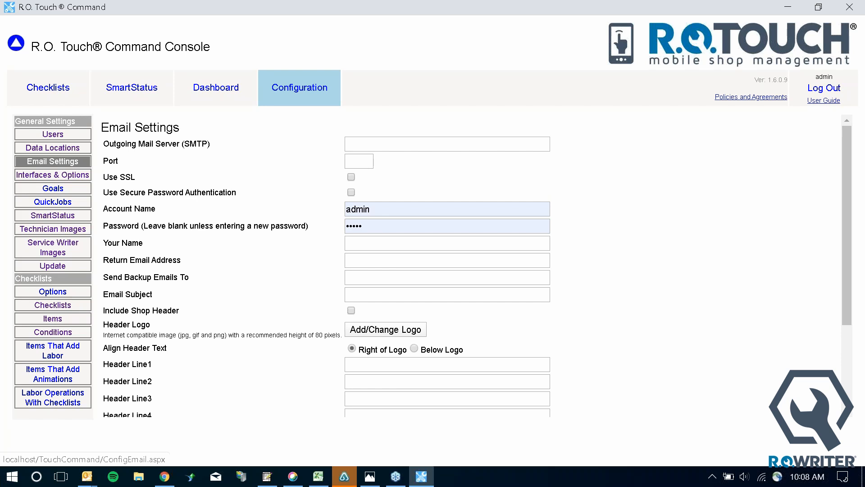
click(34, 148)
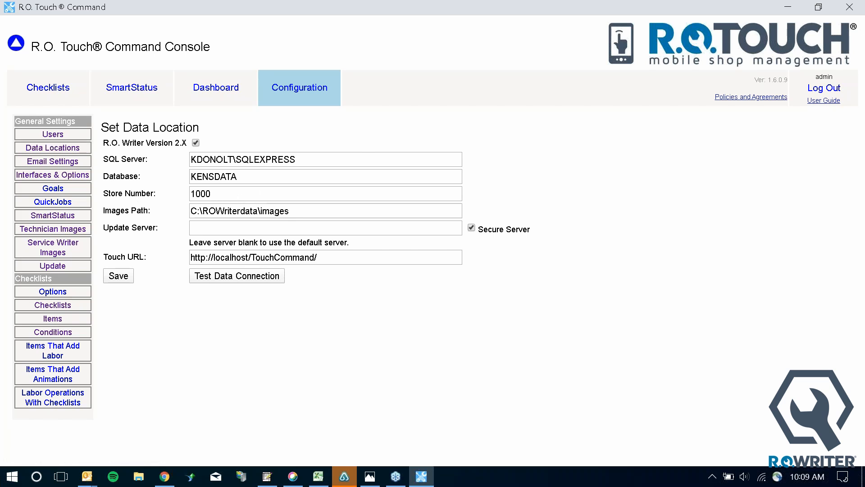
drag(247, 255, 228, 255)
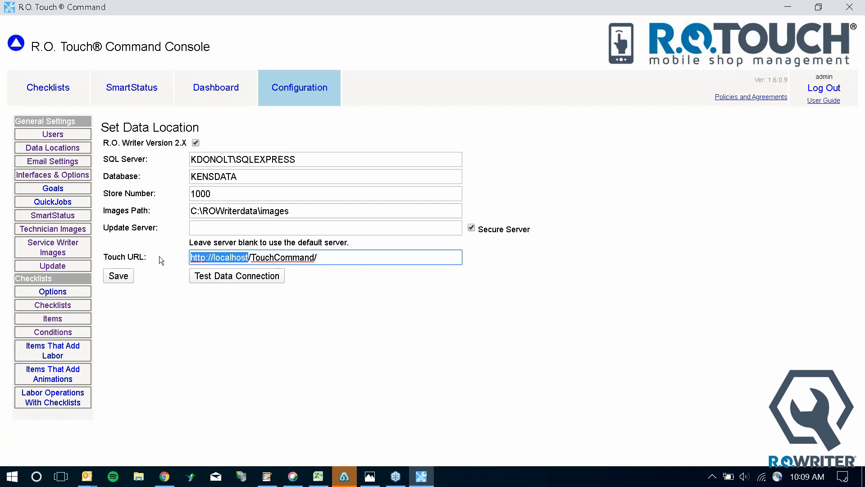
click(36, 158)
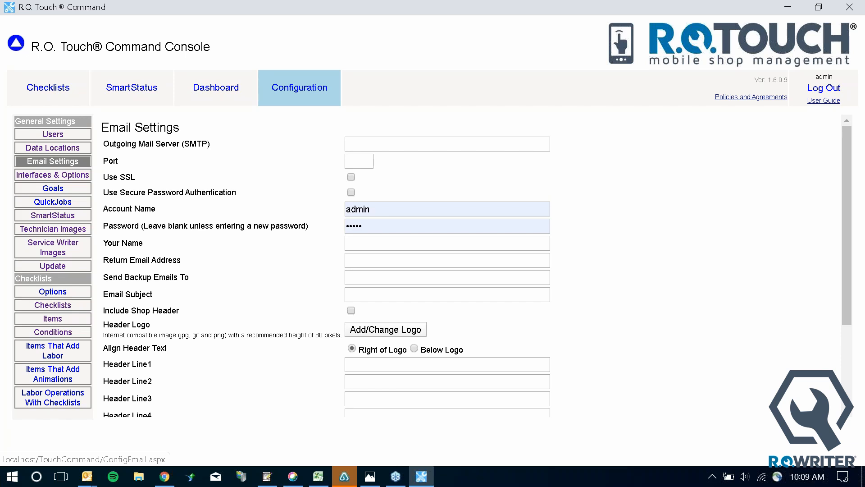
Replace the Account Name with the training e-mail address and enter the sender's full name
double_click(386, 209)
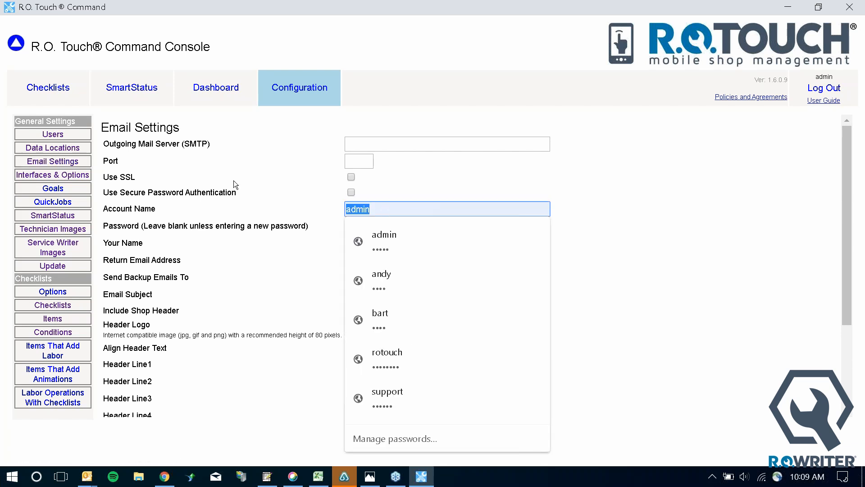
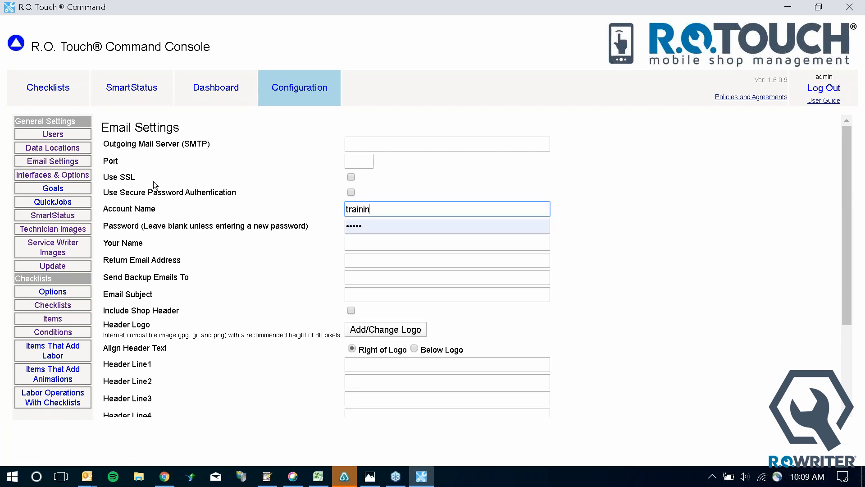
click(384, 249)
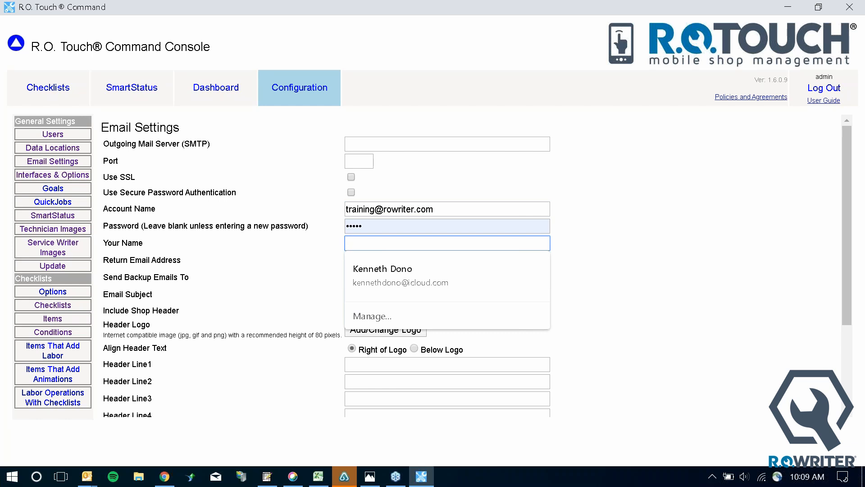
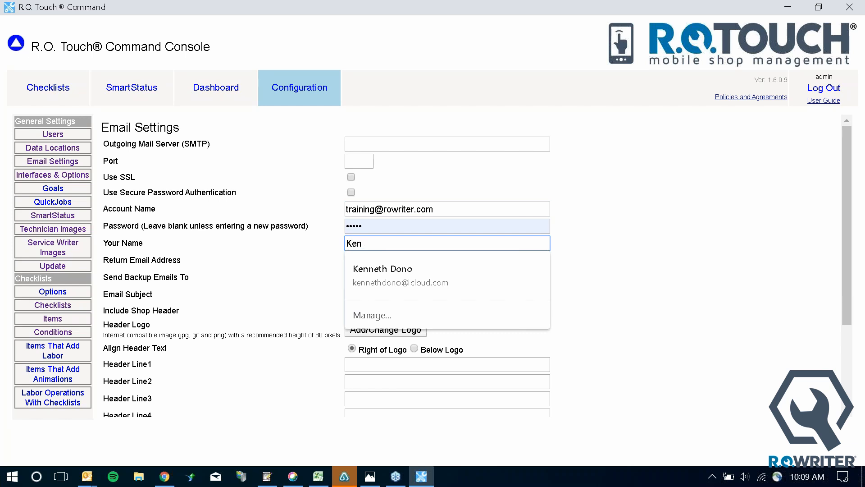
click(388, 257)
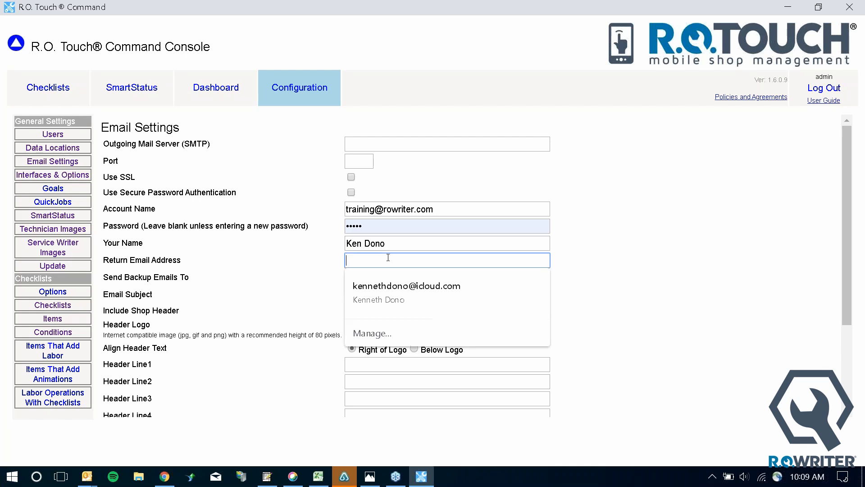
click(762, 259)
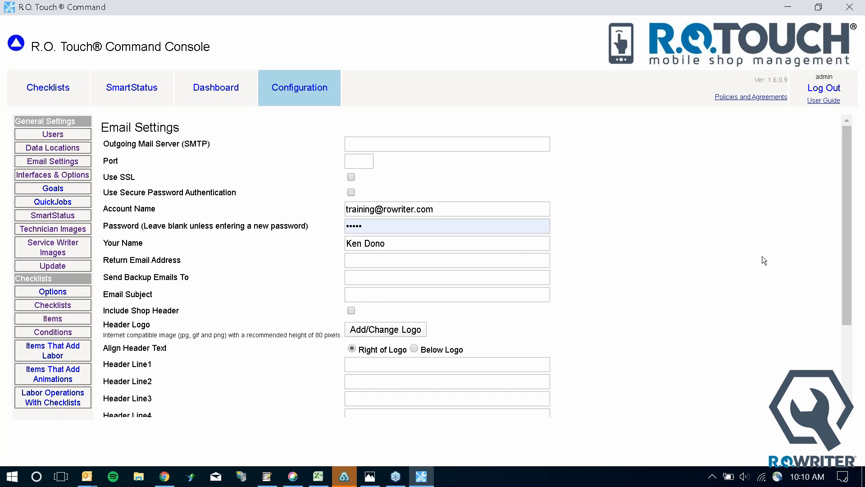
Enter the return e-mail address and leave Send Backup Emails To blank
click(353, 259)
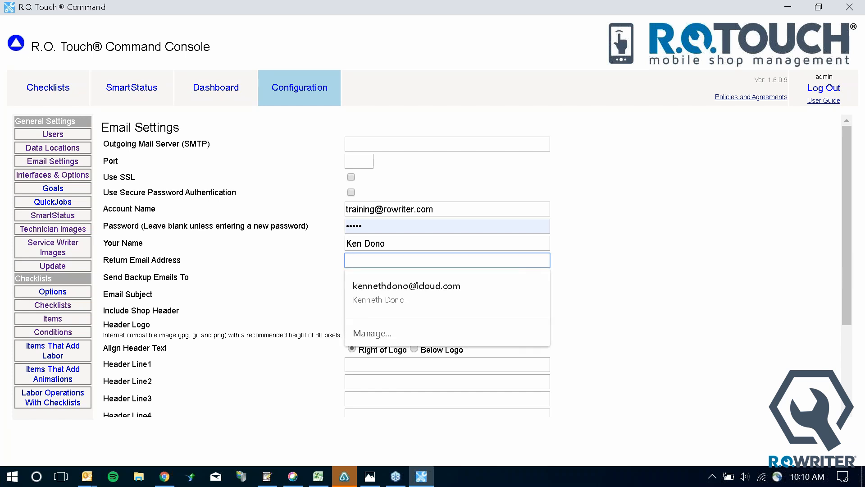
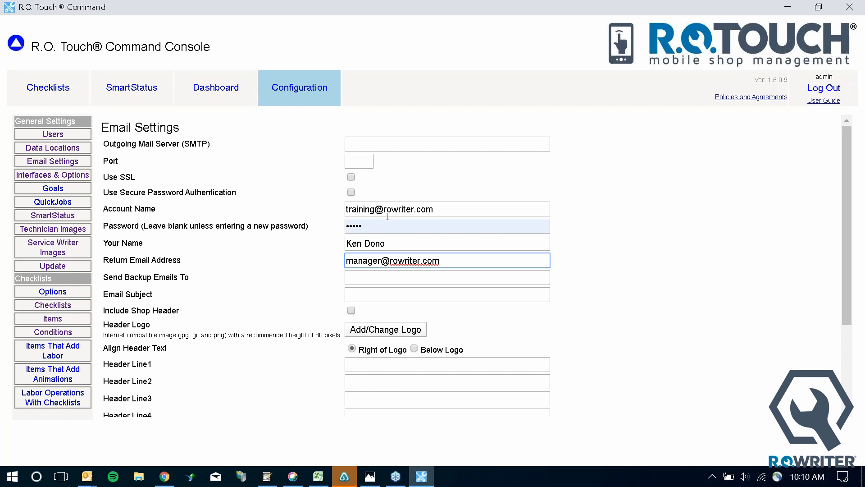
click(365, 279)
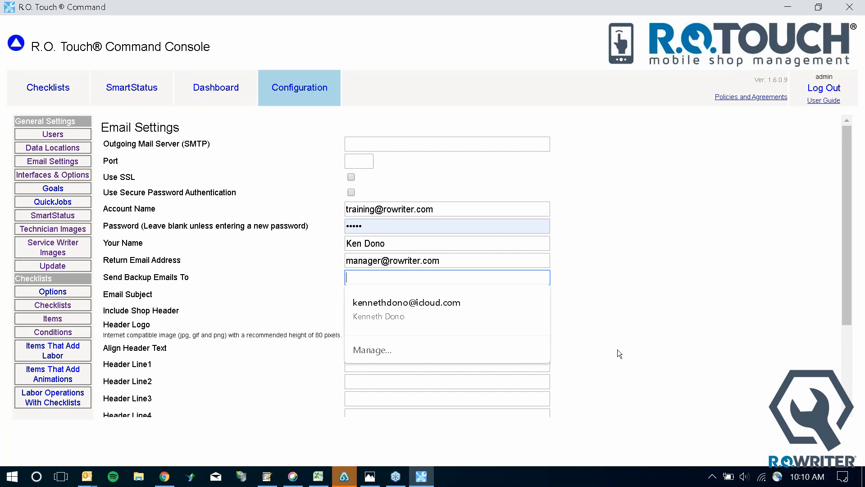
click(656, 382)
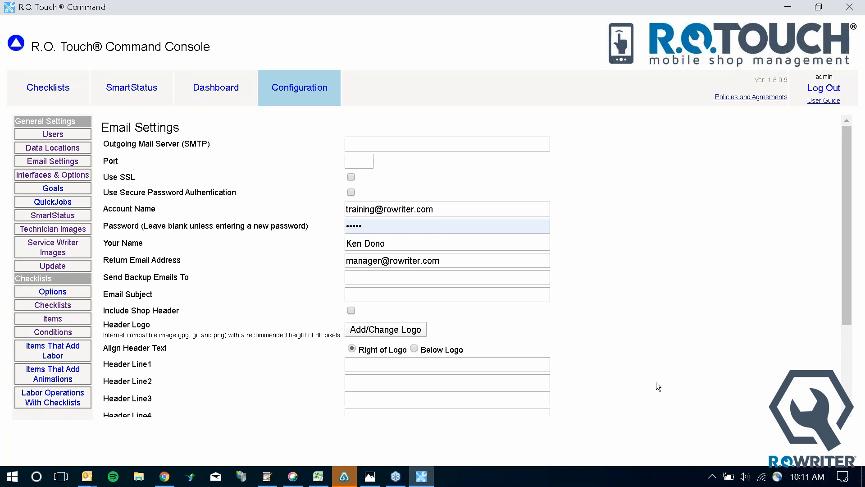
click(381, 294)
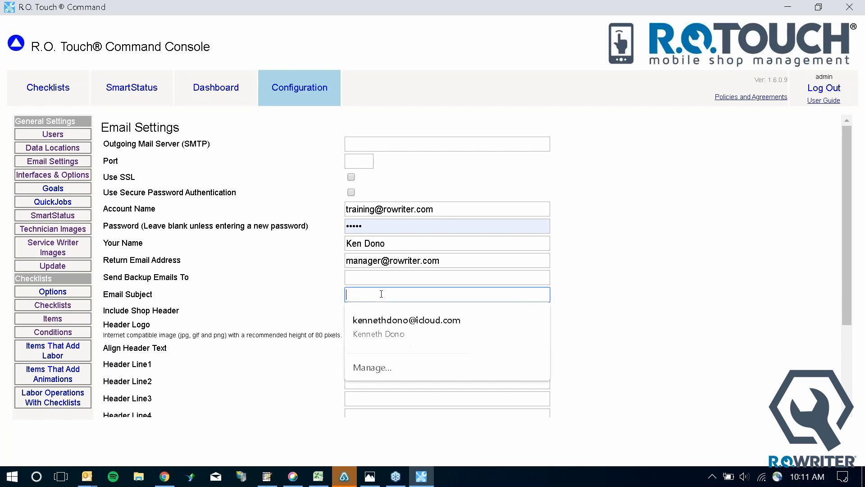
Set the Email Subject to 'Vehicle Inspection' and enable Include Shop Header
text(Vehcile)
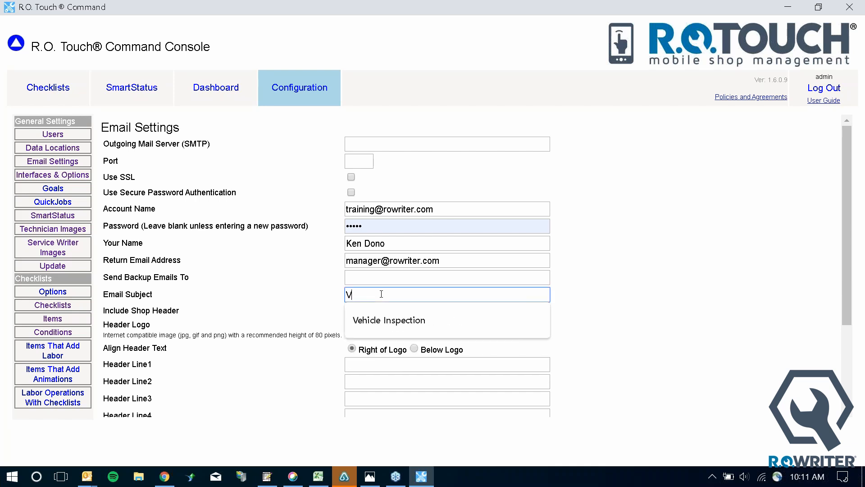
key(BackSpace)
key(BackSpace)
key(BackSpace)
key(BackSpace)
key(BackSpace)
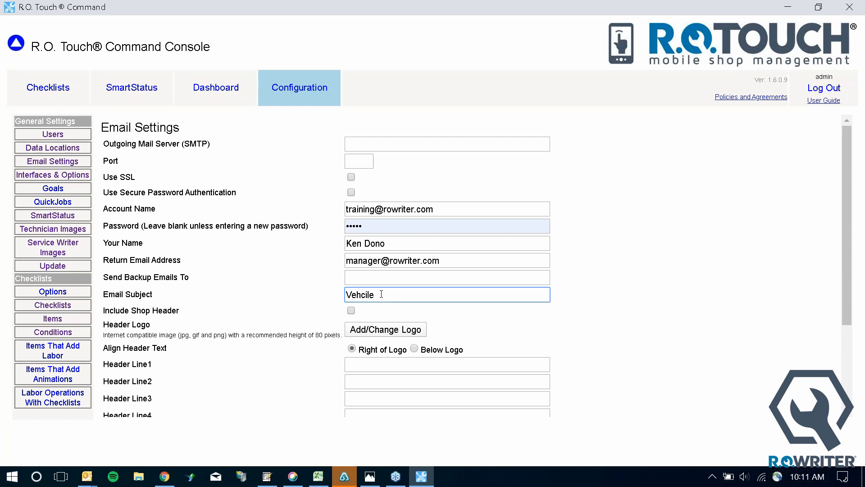
text(icle Inspection)
click(574, 363)
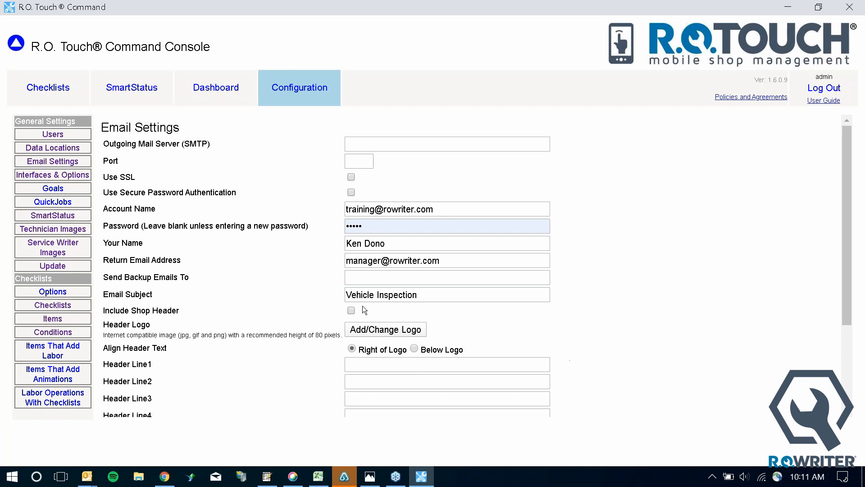
click(351, 311)
scroll(420, 337, down, 3)
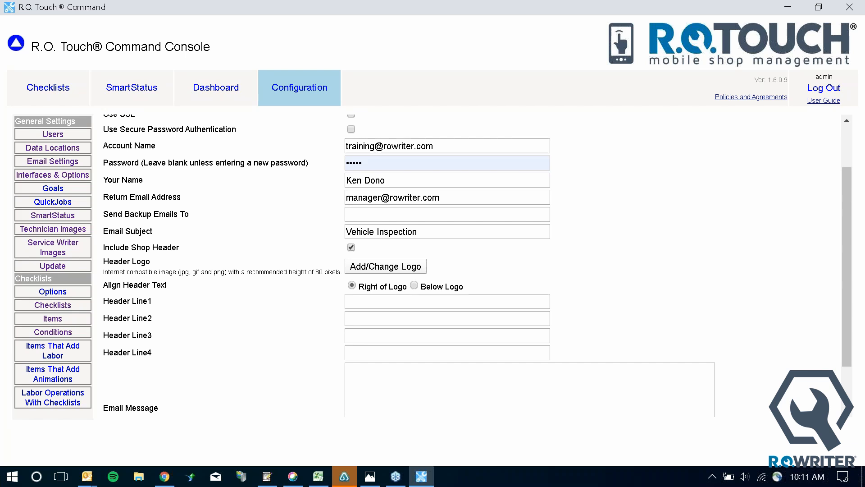
Fill in the email Header Line1 and the Email Message body
click(352, 305)
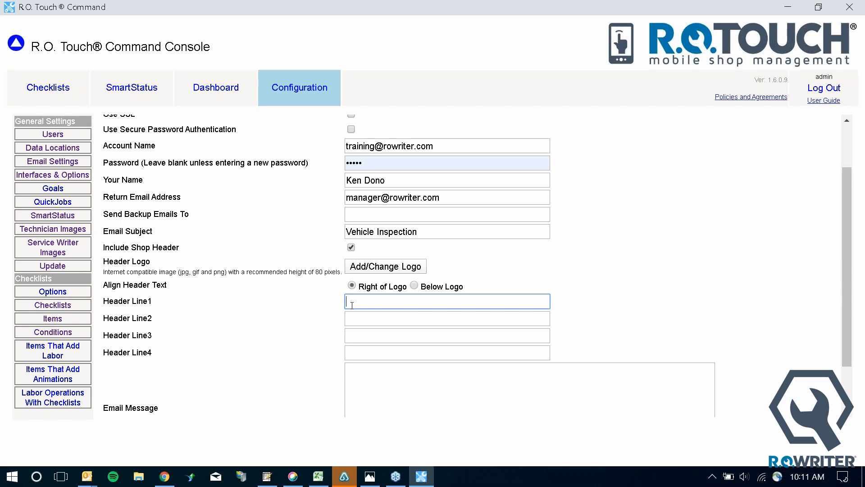
scroll(352, 305, down, 2)
click(356, 314)
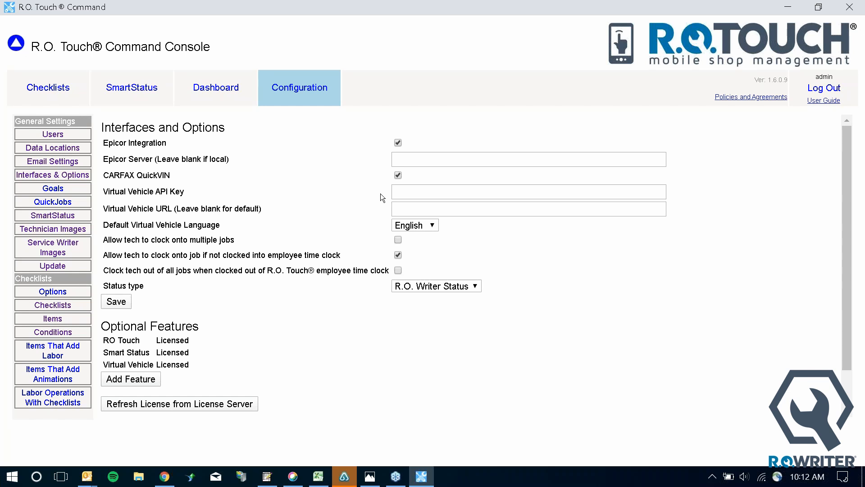
Enter 20 Daily ROs, 250 Average RO and 4500 Daily Sales in Goals, then save
click(52, 188)
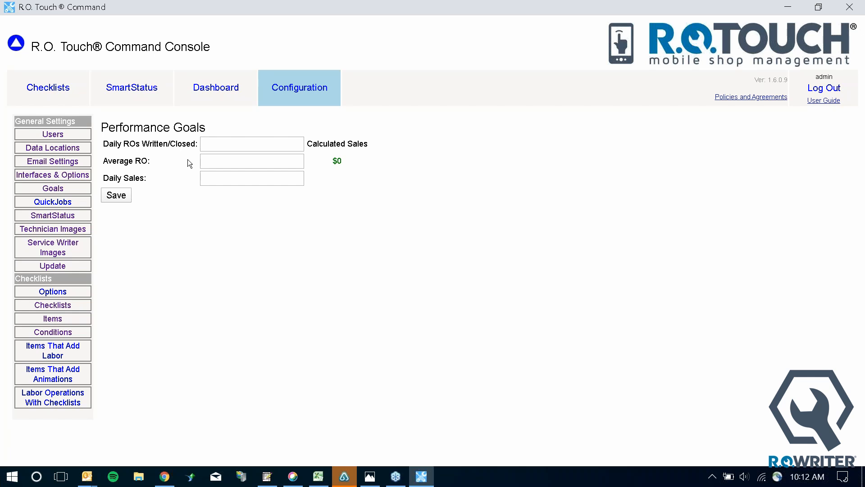
click(254, 142)
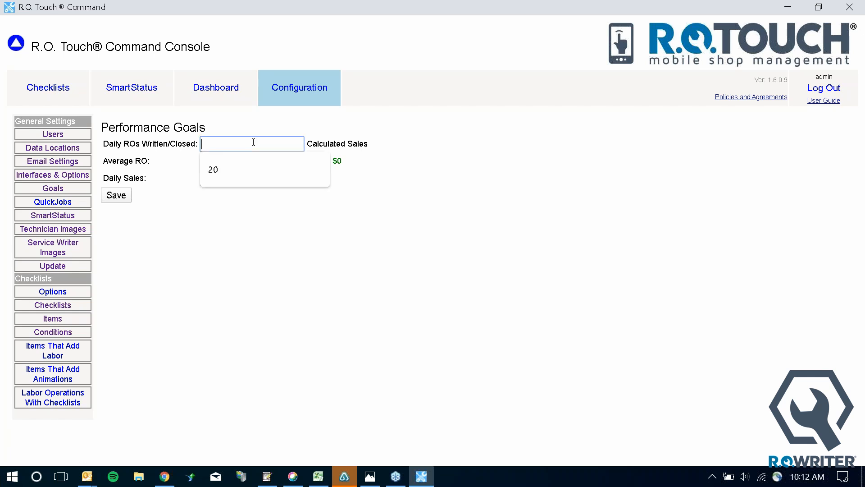
text(20)
click(280, 251)
click(247, 160)
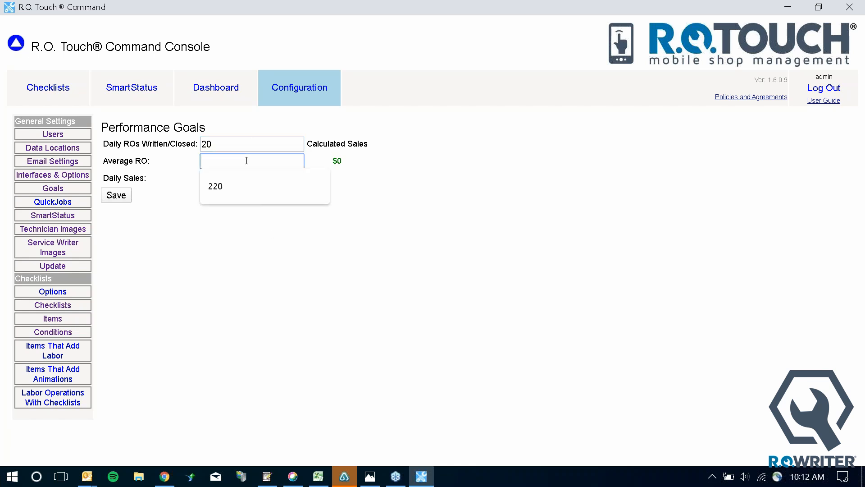
text(250)
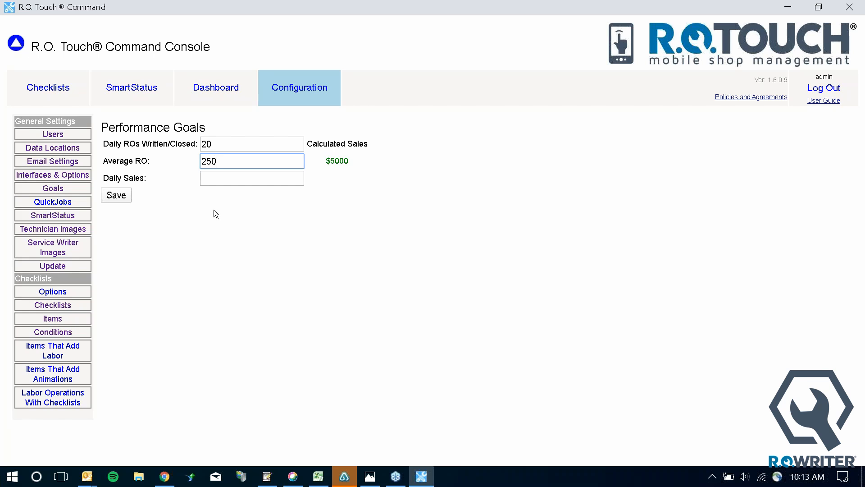
click(214, 180)
text(4500)
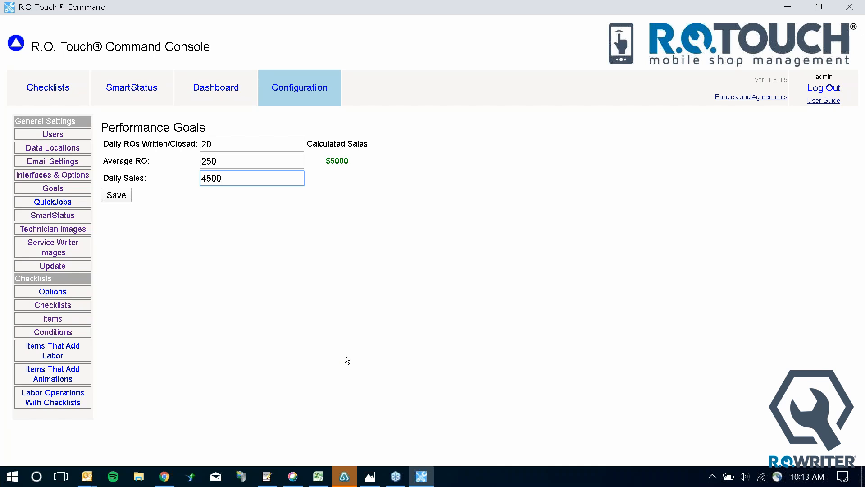
click(117, 196)
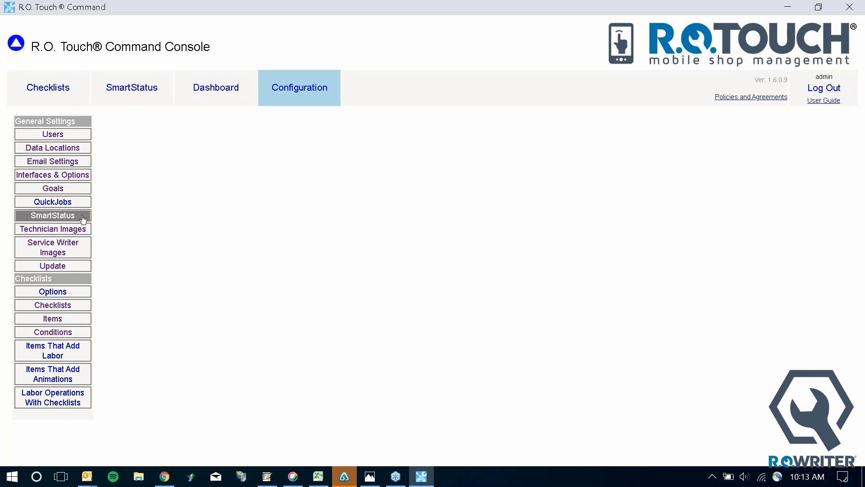
Show the QuickJobs page with its nine labor operations, including auto-added INS 025 Free Courtesy Check
click(68, 205)
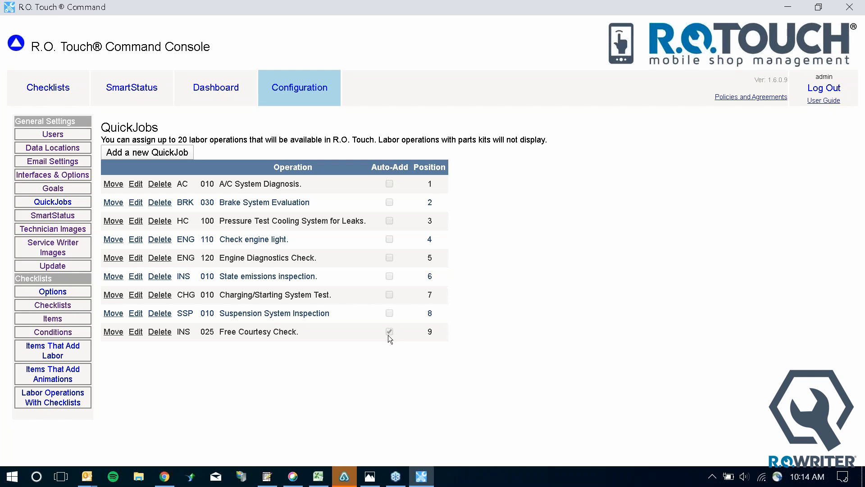
click(53, 215)
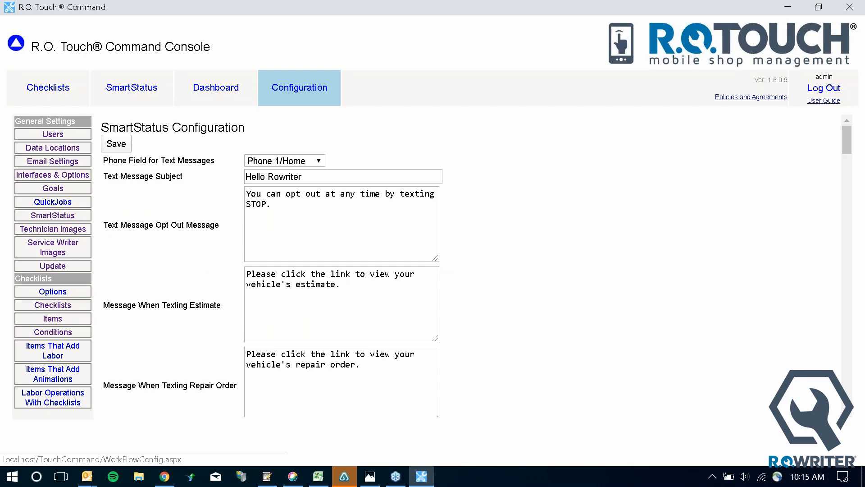
scroll(688, 366, down, 10)
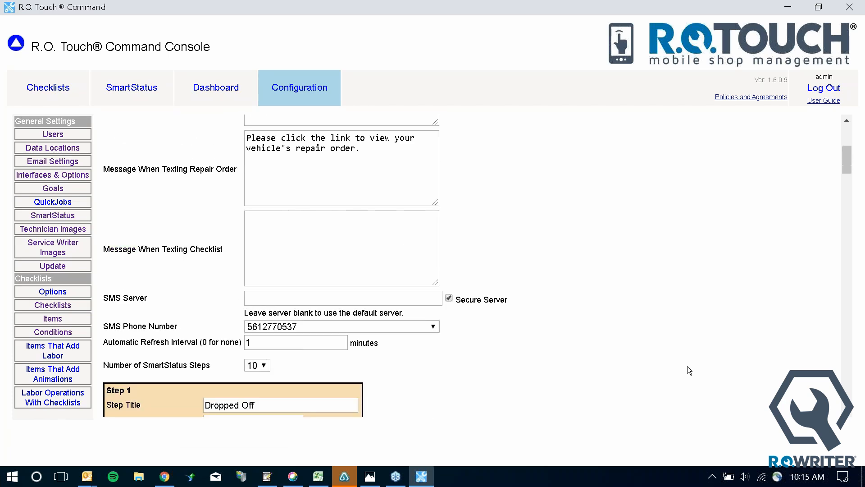
scroll(688, 366, down, 20)
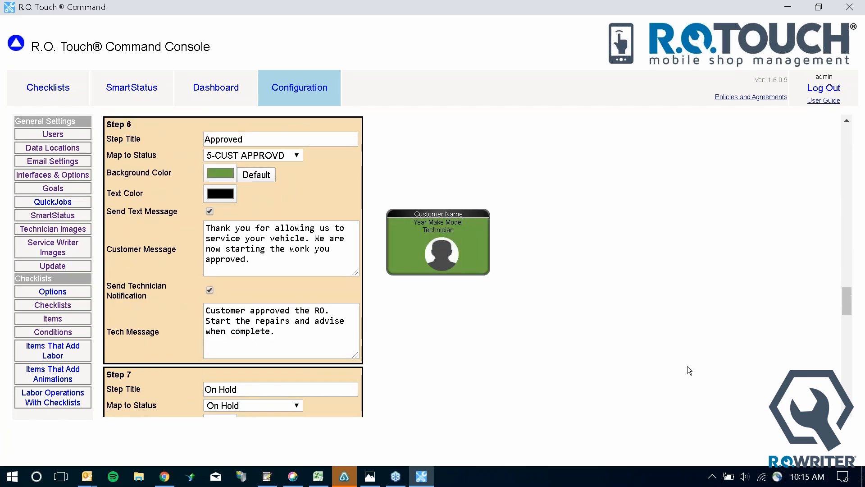
scroll(688, 366, down, 20)
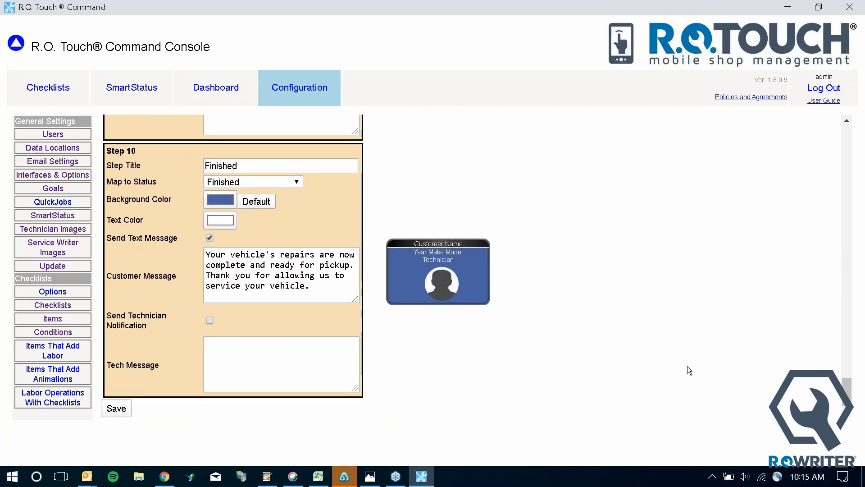
scroll(688, 366, up, 20)
scroll(691, 385, up, 20)
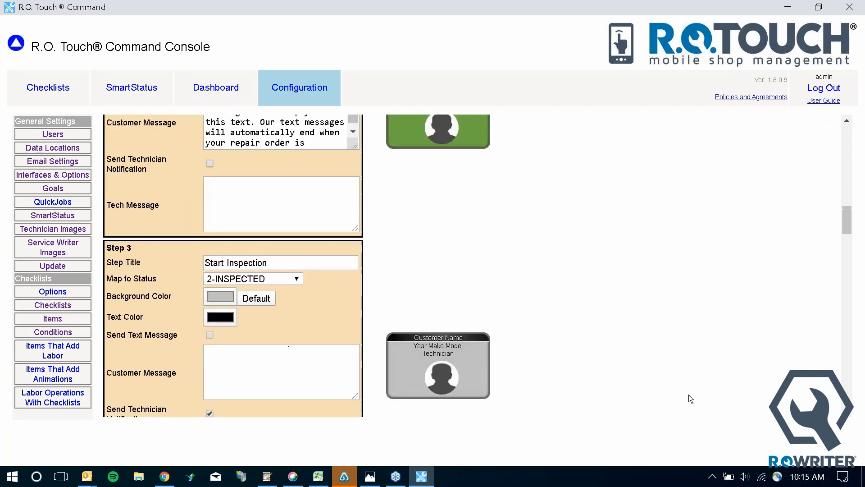
scroll(688, 398, up, 15)
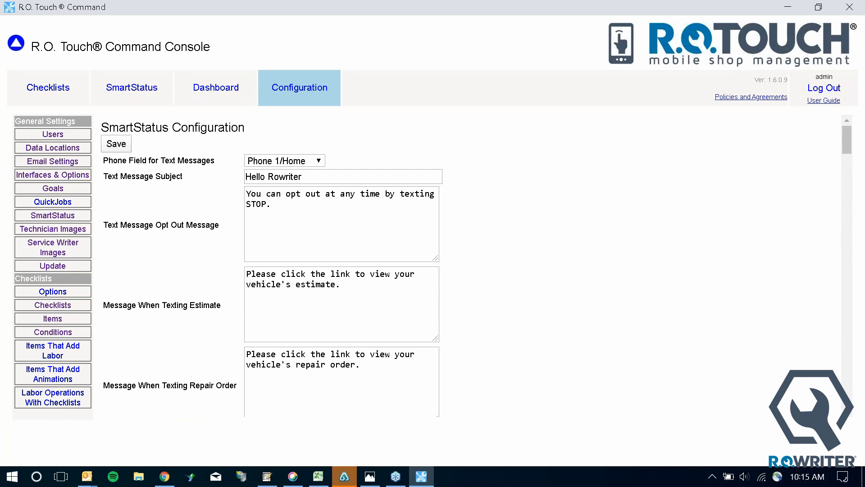
Set the Phone Field for Text Messages to Phone 2/Cell
click(318, 168)
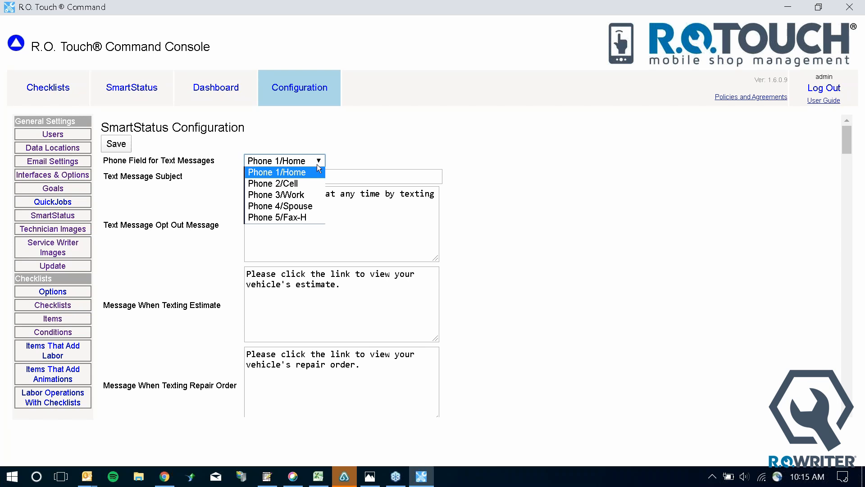
click(273, 183)
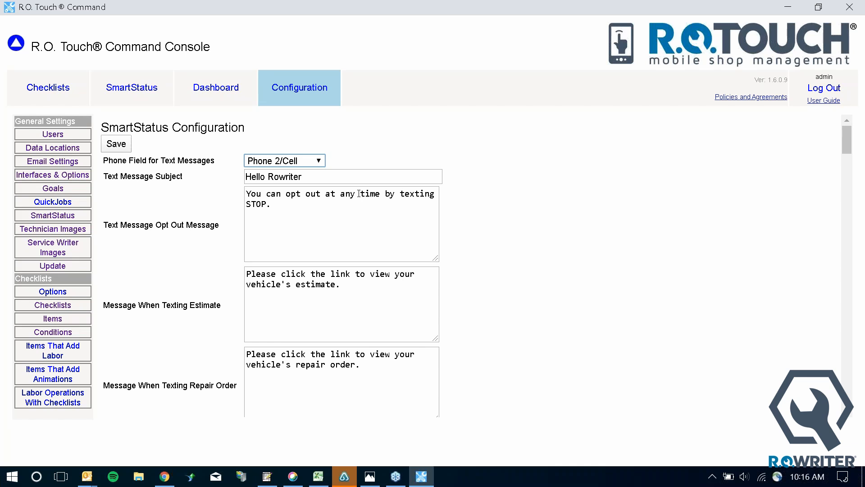
Replace the 'Hello Rowriter' text message subject with 'ROWriter Automotive'
click(367, 178)
key(BackSpace)
key(BackSpace)
key(BackSpace)
key(BackSpace)
key(BackSpace)
key(BackSpace)
key(BackSpace)
key(BackSpace)
key(BackSpace)
key(BackSpace)
key(BackSpace)
key(BackSpace)
key(BackSpace)
key(BackSpace)
text(R)
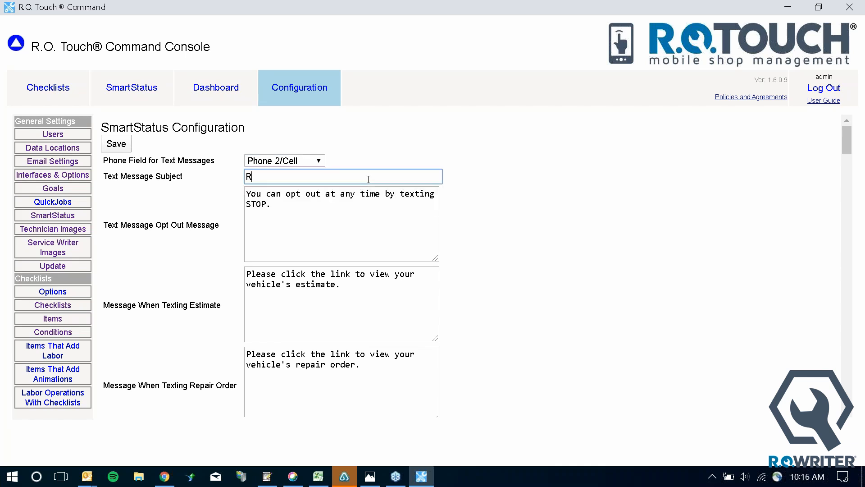
text(OWriter Automotive)
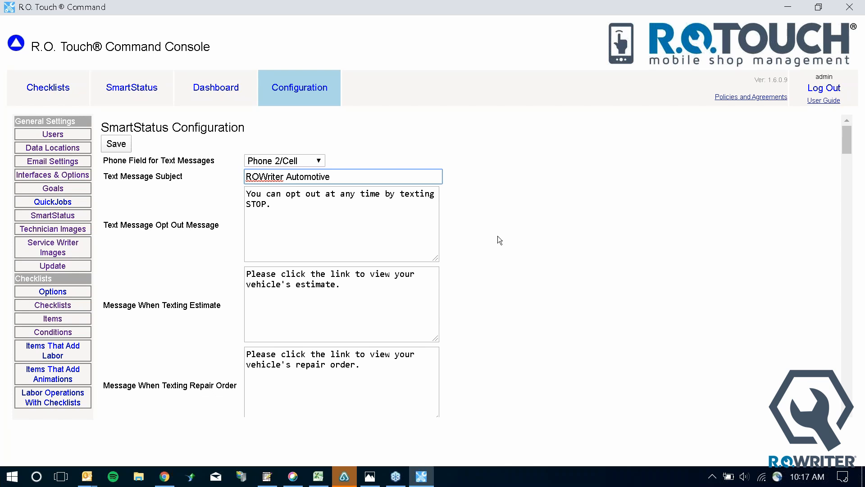
scroll(498, 236, down, 1)
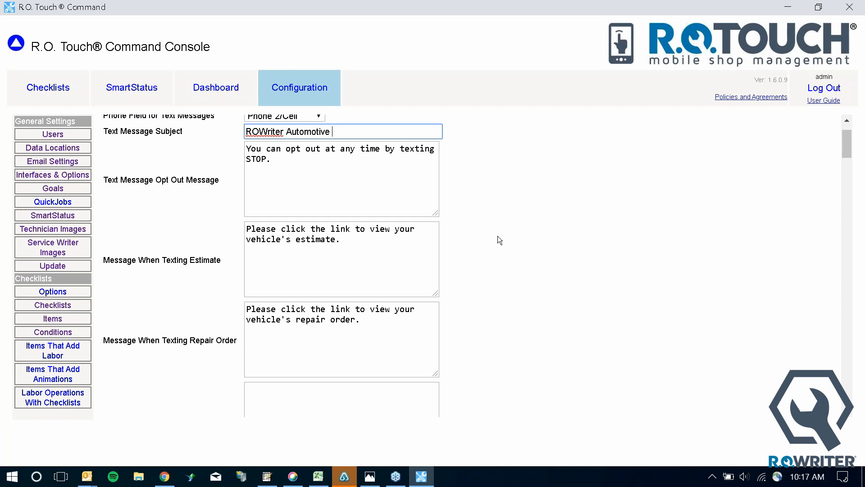
scroll(498, 236, down, 4)
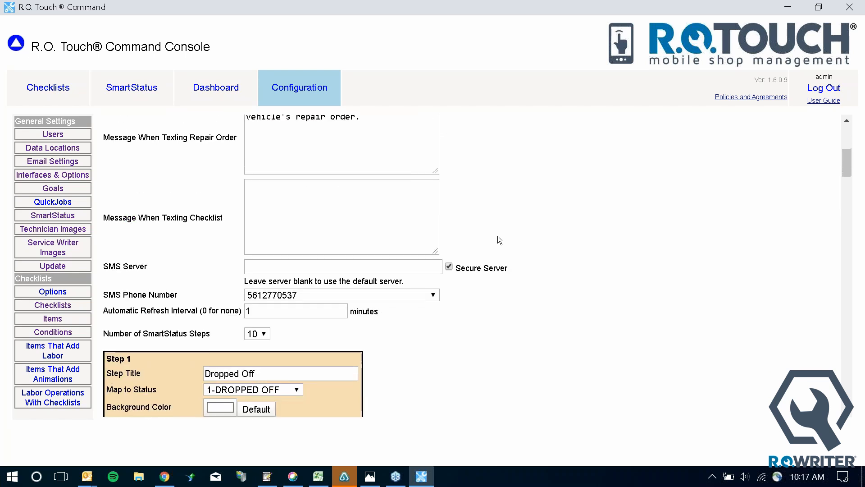
scroll(498, 236, down, 1)
scroll(497, 239, down, 1)
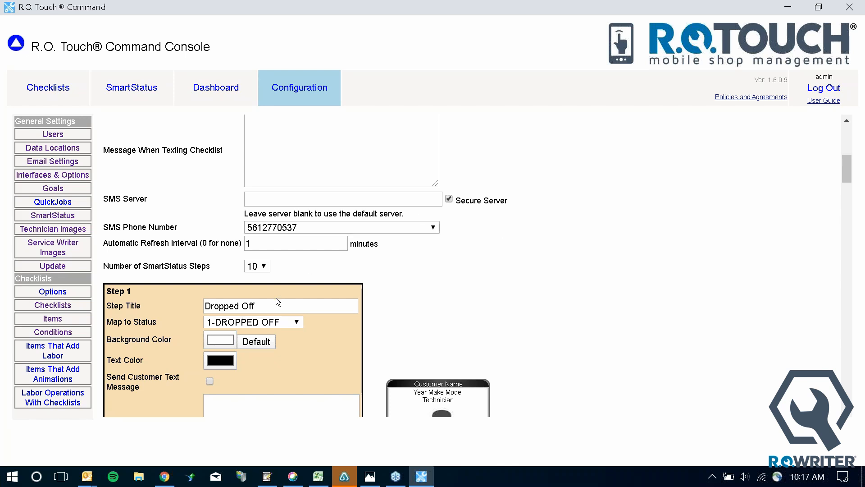
scroll(278, 301, down, 4)
scroll(278, 301, up, 2)
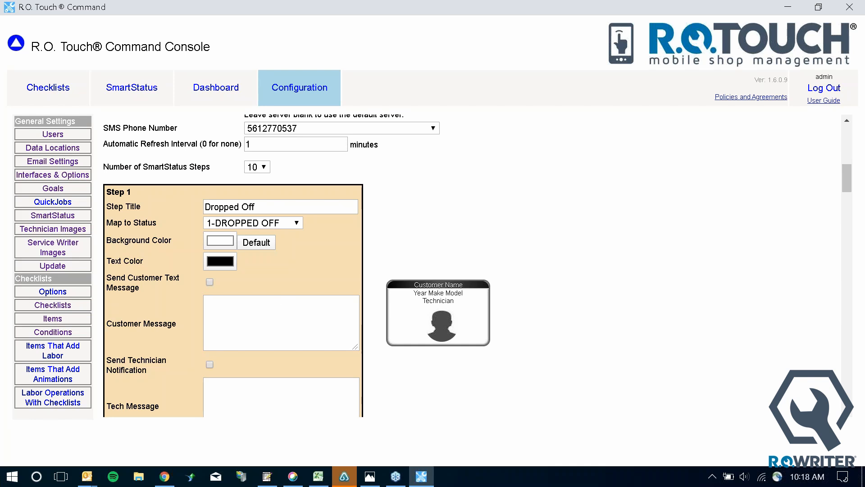
click(264, 166)
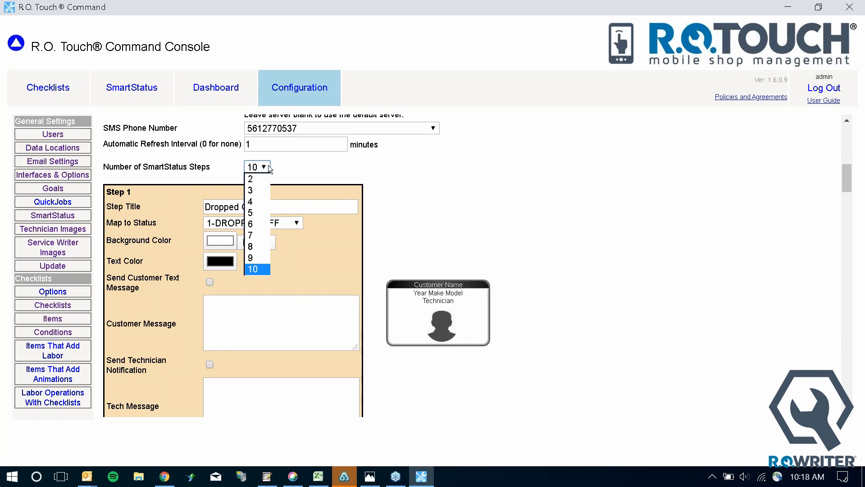
click(457, 175)
scroll(464, 246, down, 2)
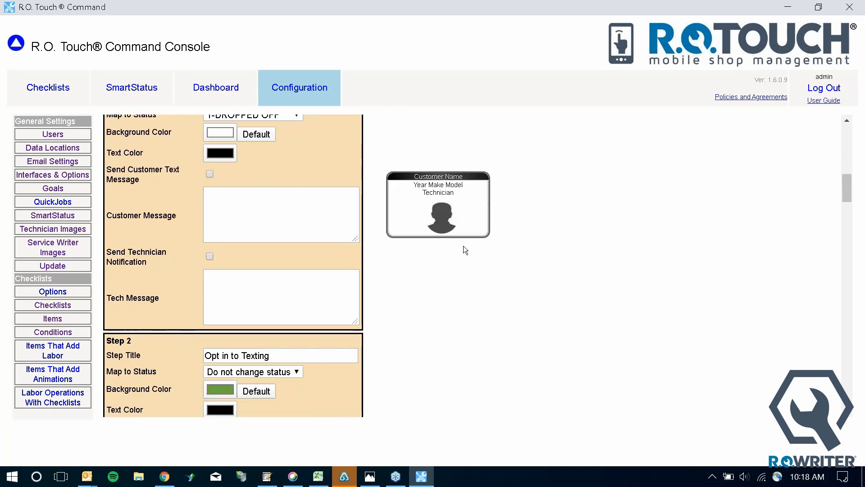
scroll(464, 248, down, 2)
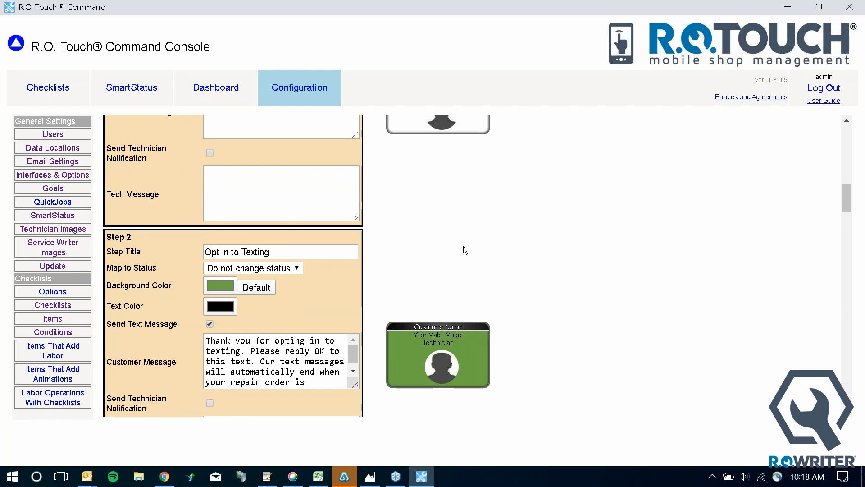
Pick magenta in the Color dialog as Step 2's background colour
click(224, 284)
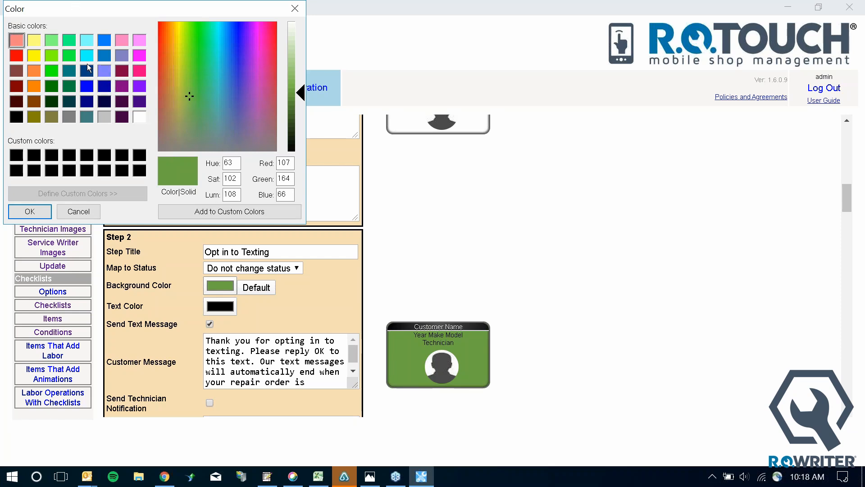
click(138, 54)
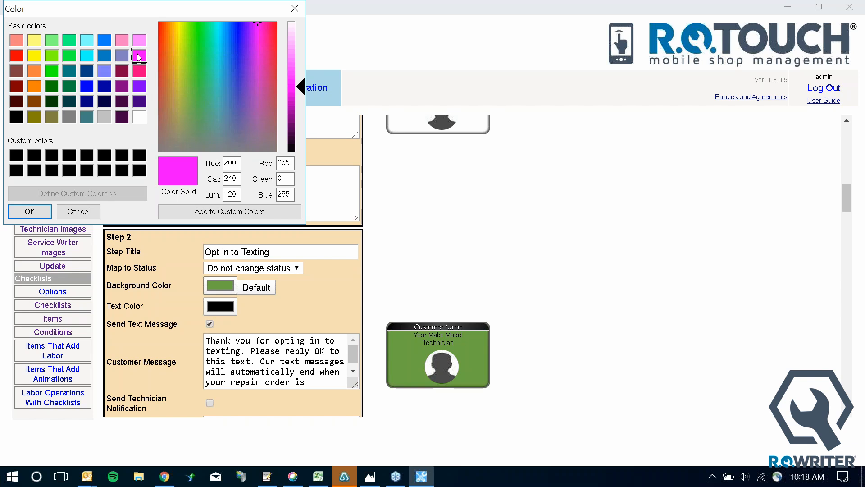
click(30, 211)
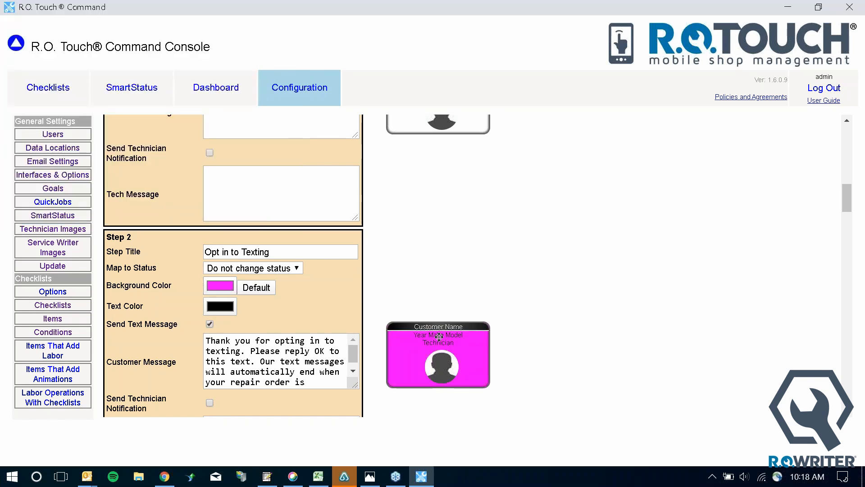
Scroll through SmartStatus Steps 1 to 10, then save the SmartStatus configuration
scroll(439, 337, down, 3)
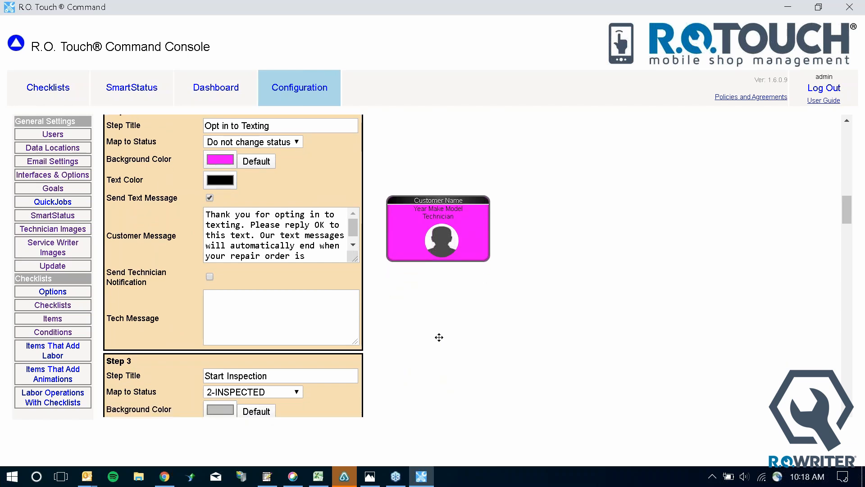
scroll(439, 337, down, 3)
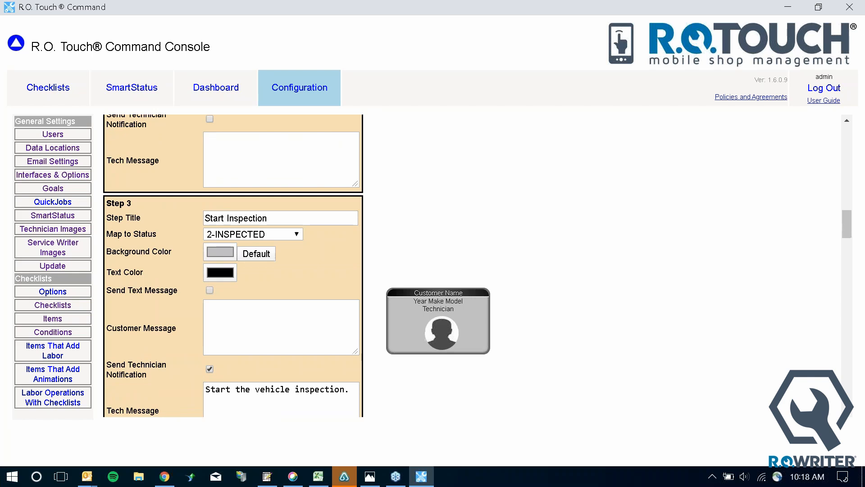
scroll(439, 337, down, 3)
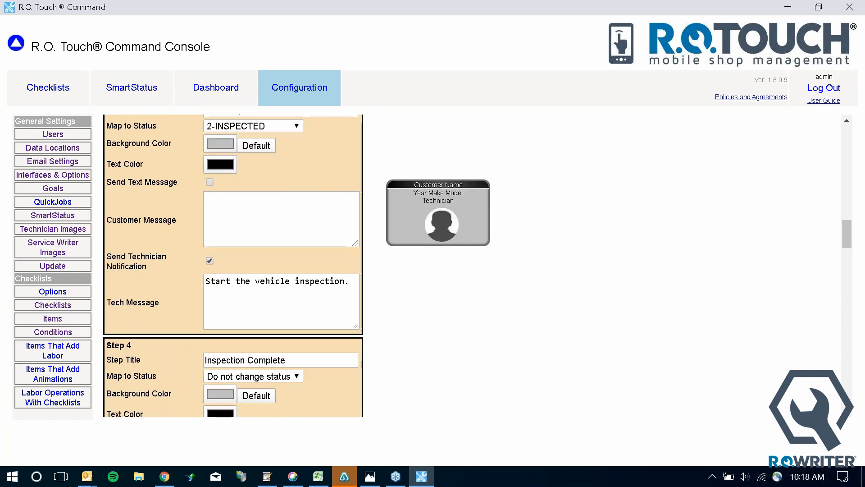
scroll(439, 337, down, 5)
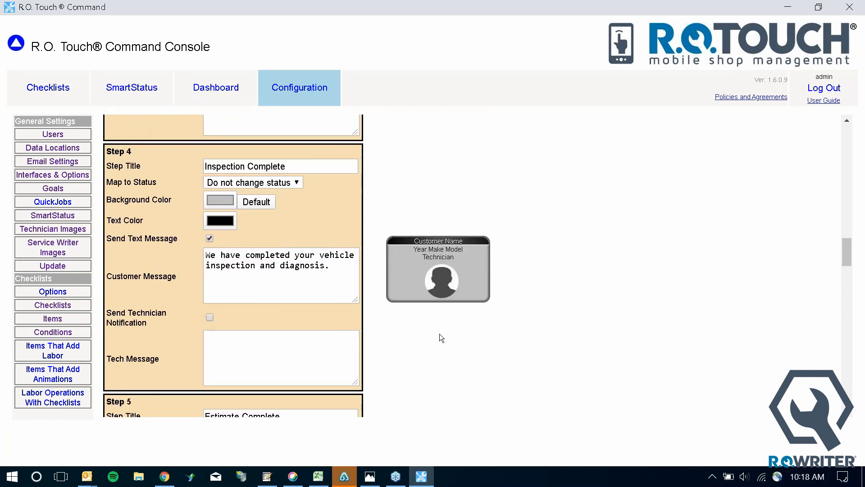
scroll(440, 334, down, 3)
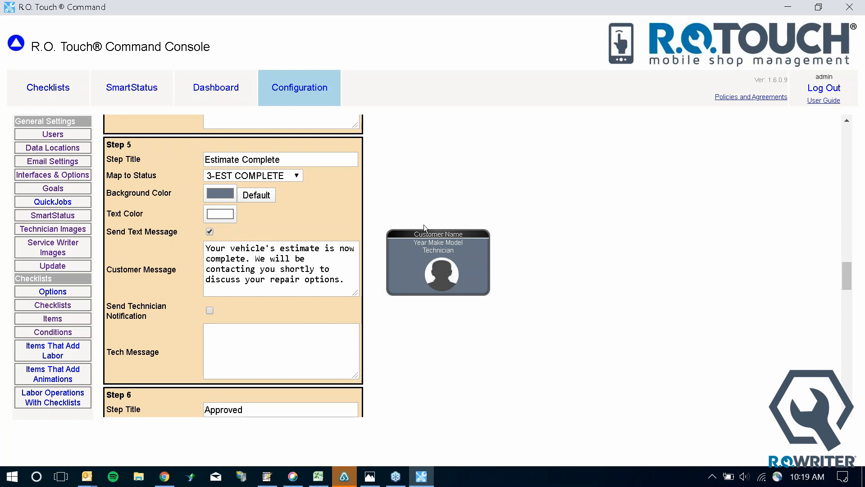
scroll(424, 227, down, 20)
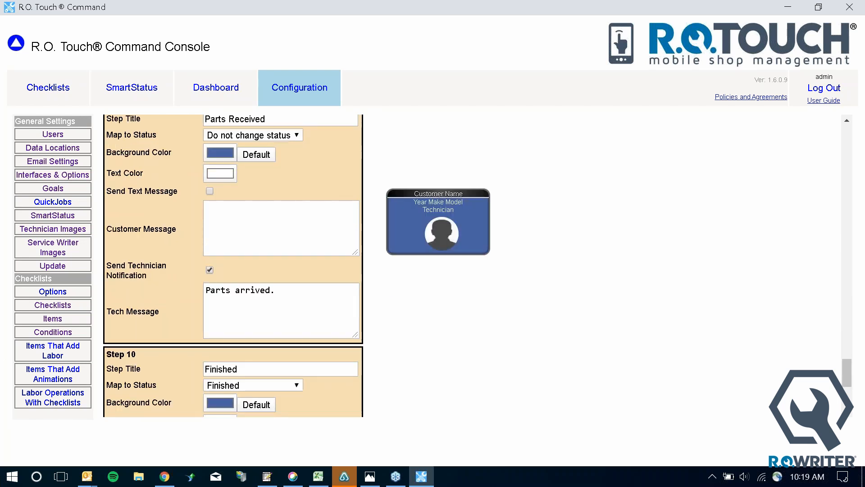
scroll(424, 227, up, 20)
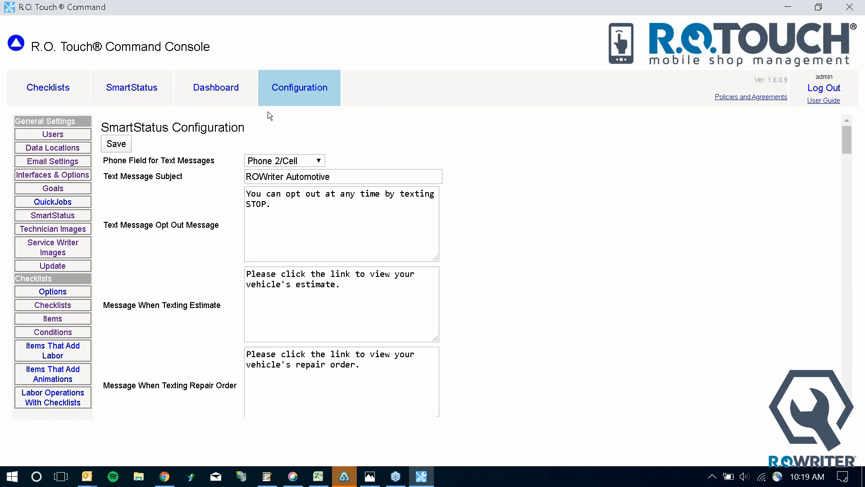
click(128, 147)
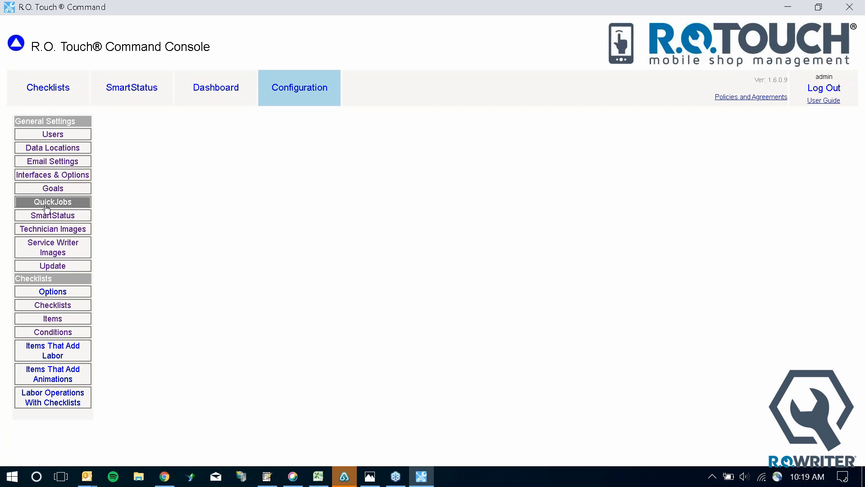
Browse the Technician Images tiles, view ANDY's image options, then return to the SmartStatus board
click(53, 228)
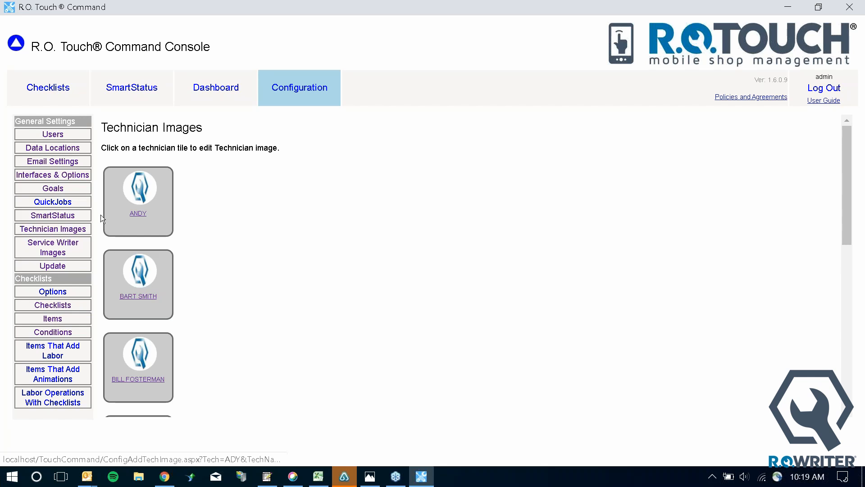
scroll(133, 243, down, 10)
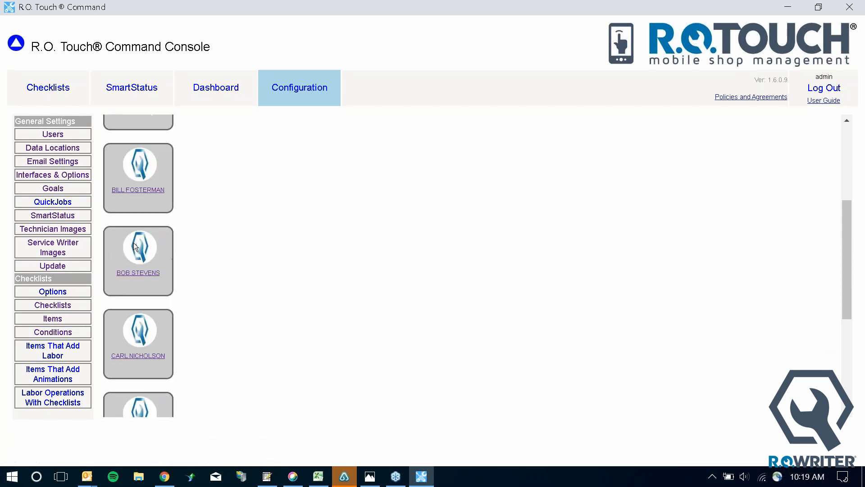
scroll(134, 242, up, 10)
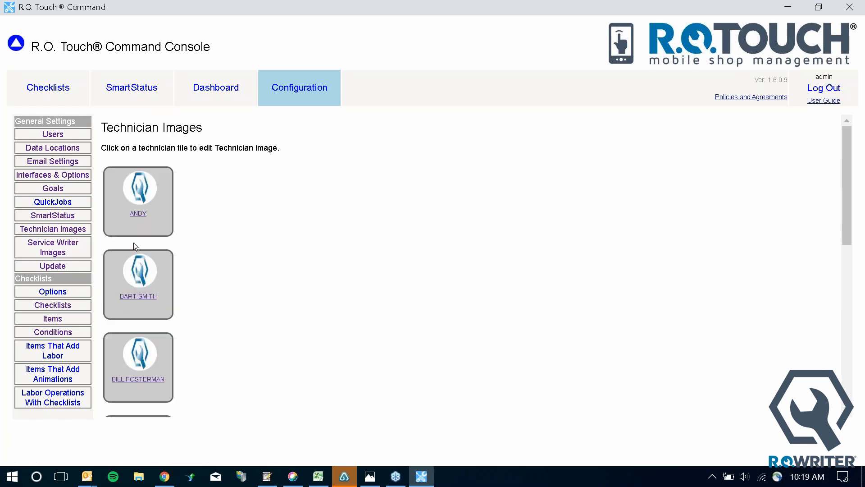
click(132, 214)
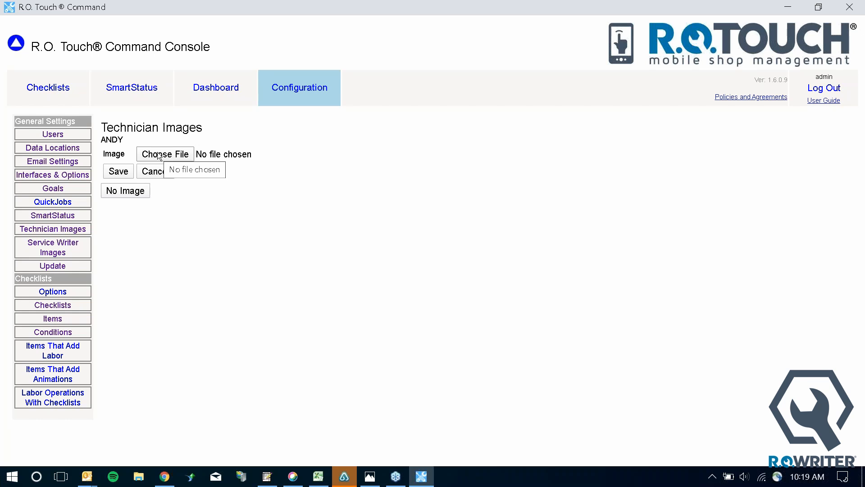
click(134, 95)
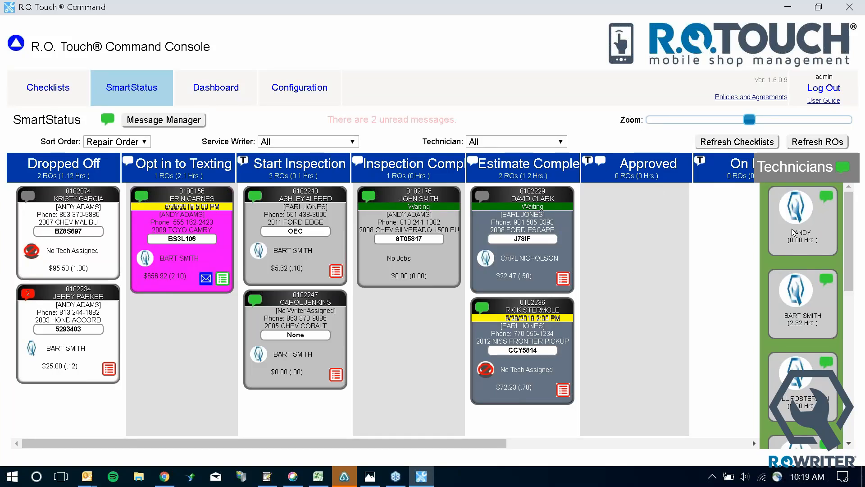
drag(793, 232, 533, 241)
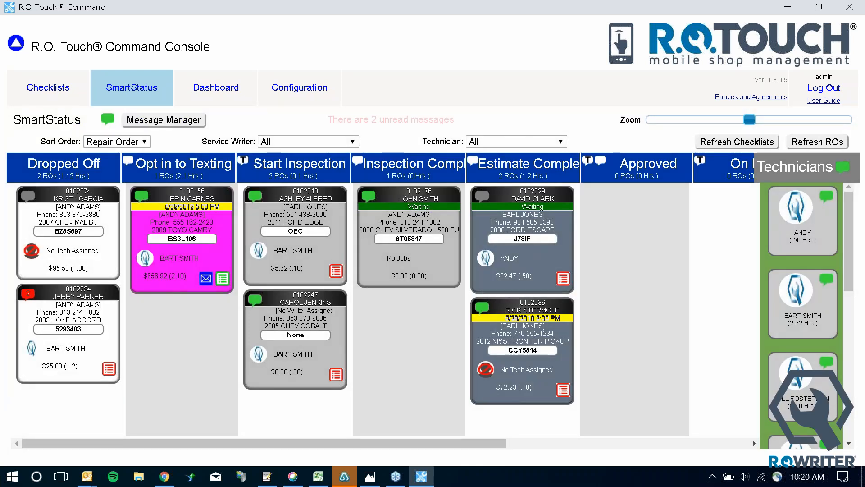
scroll(814, 396, down, 5)
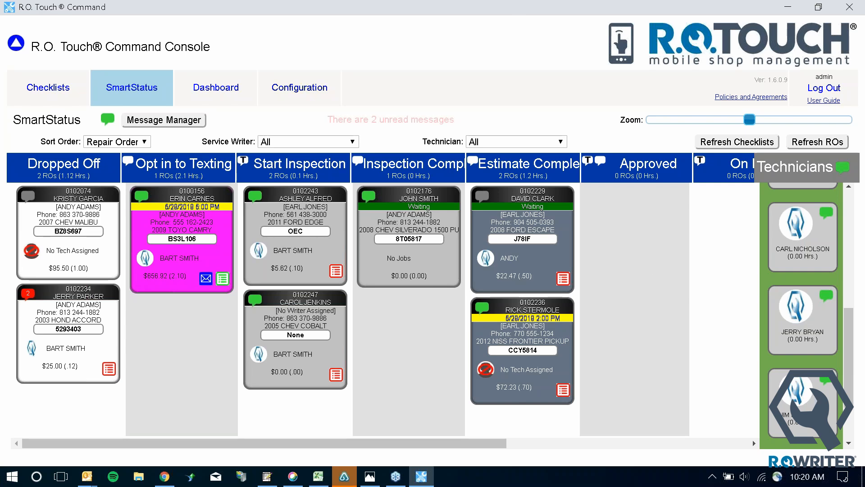
click(294, 92)
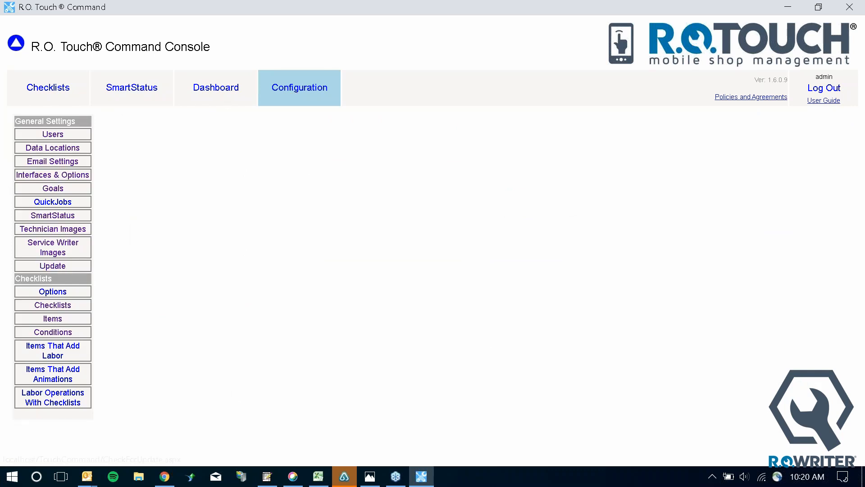
Look through the Service Writer Images tiles
click(70, 244)
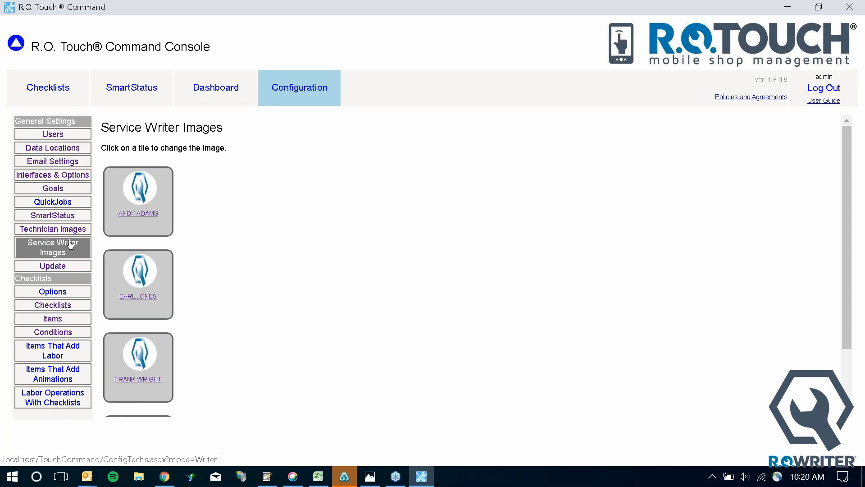
scroll(270, 295, down, 2)
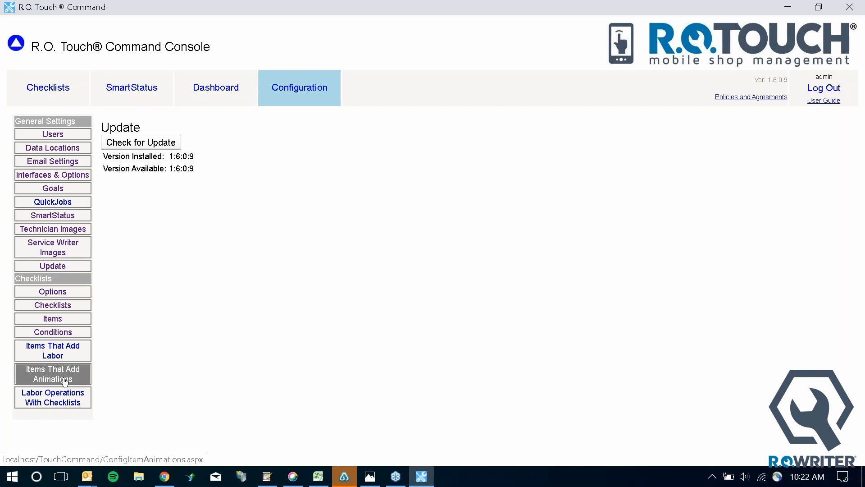